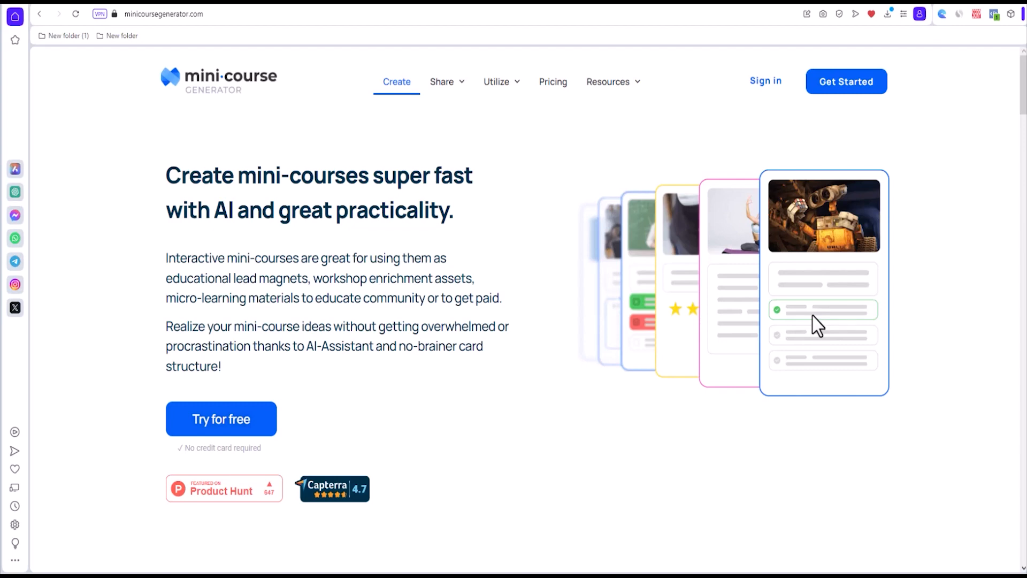
# Sign up for a free Mini Course Generator account with an existing Google account
pyautogui.click(259, 426)
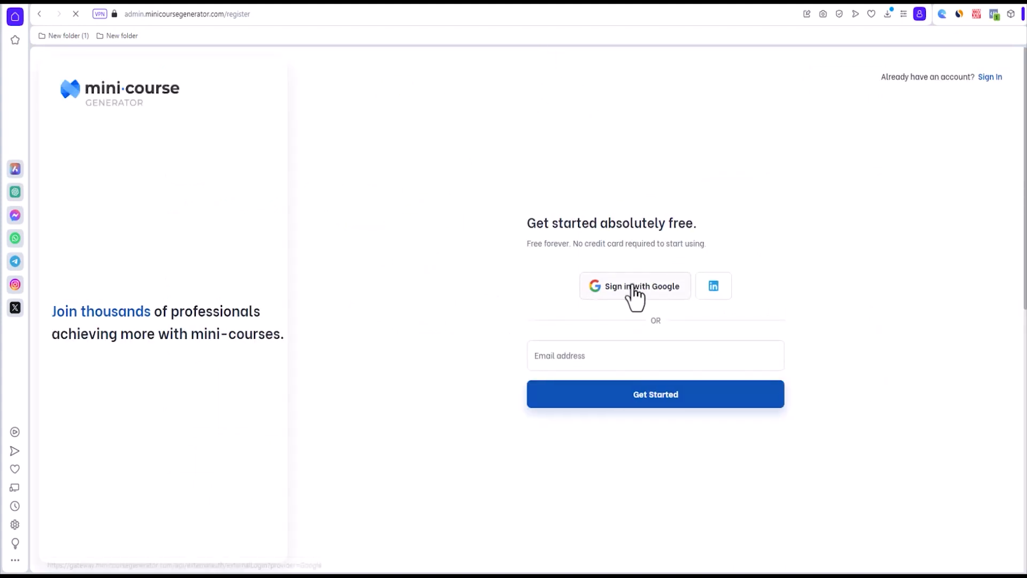
pyautogui.click(633, 290)
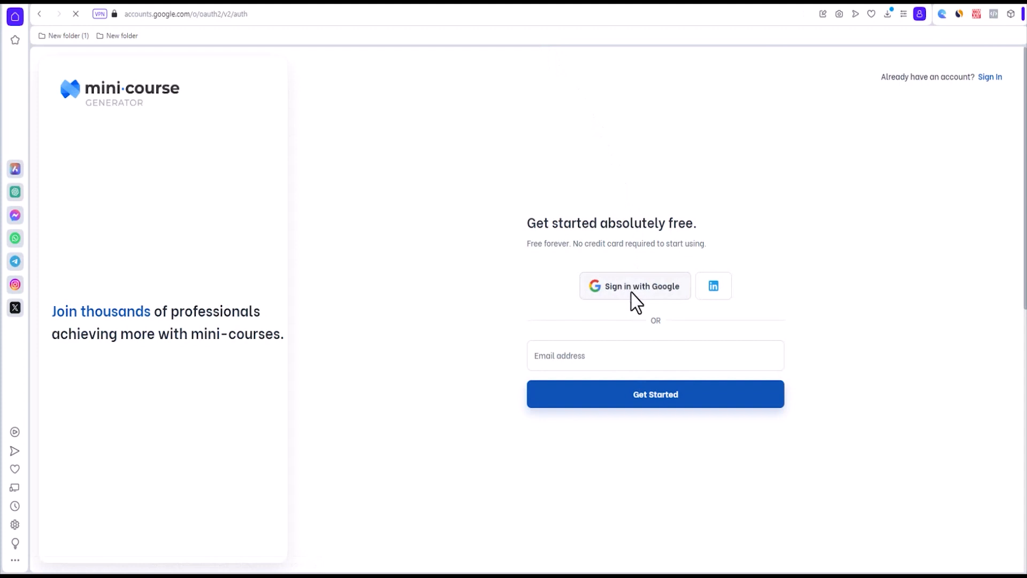
pyautogui.click(512, 187)
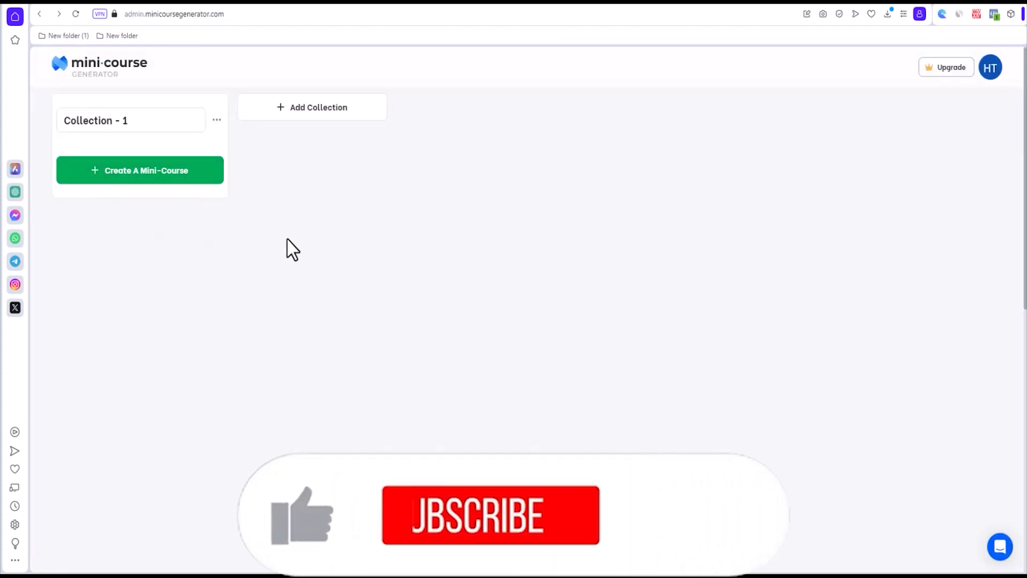
# Create a mini-course in Collection - 1 with the AI Course Creator, keeping English as its language
pyautogui.click(166, 181)
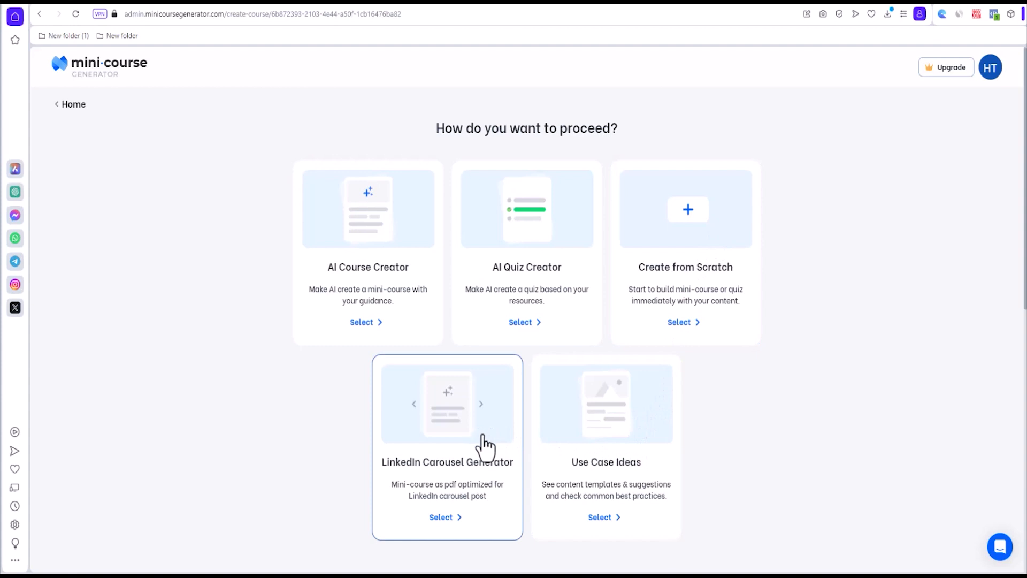
pyautogui.click(389, 231)
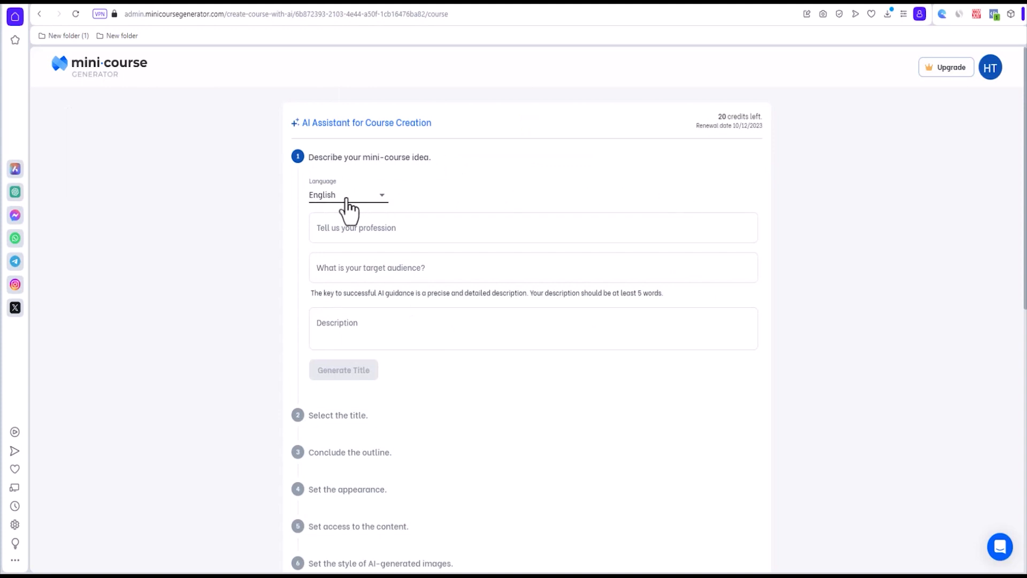
pyautogui.click(382, 197)
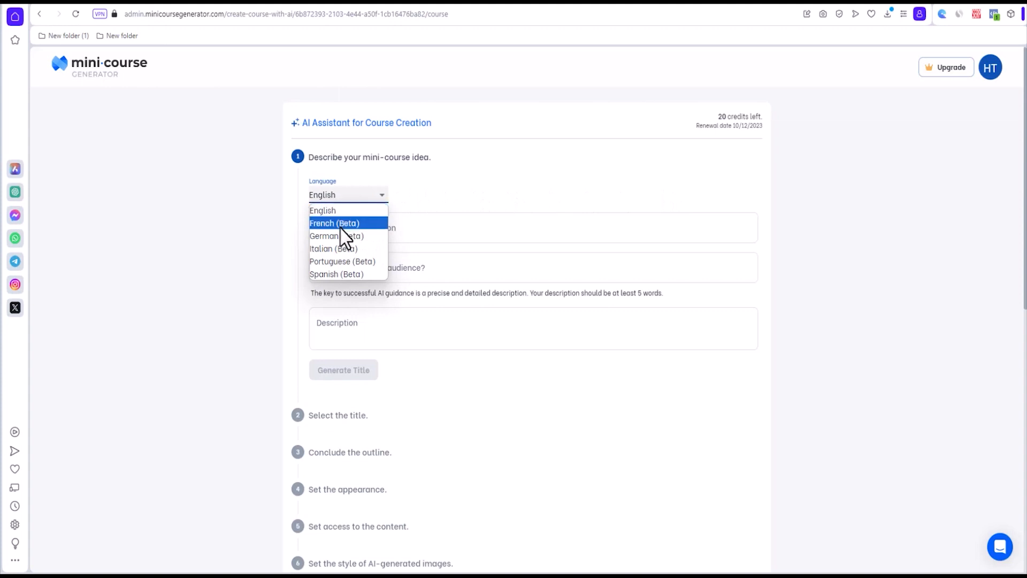
pyautogui.click(569, 197)
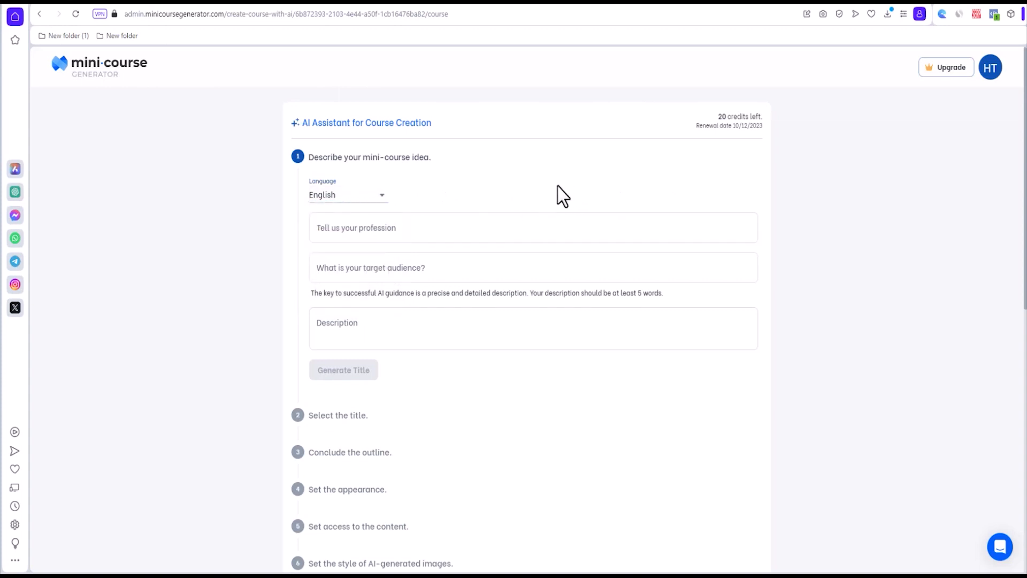
# Generate titles for a beginner-to-pro 3D animation course, with profession "Content Creator" and audience "Students, content creators, animation"
pyautogui.click(398, 230)
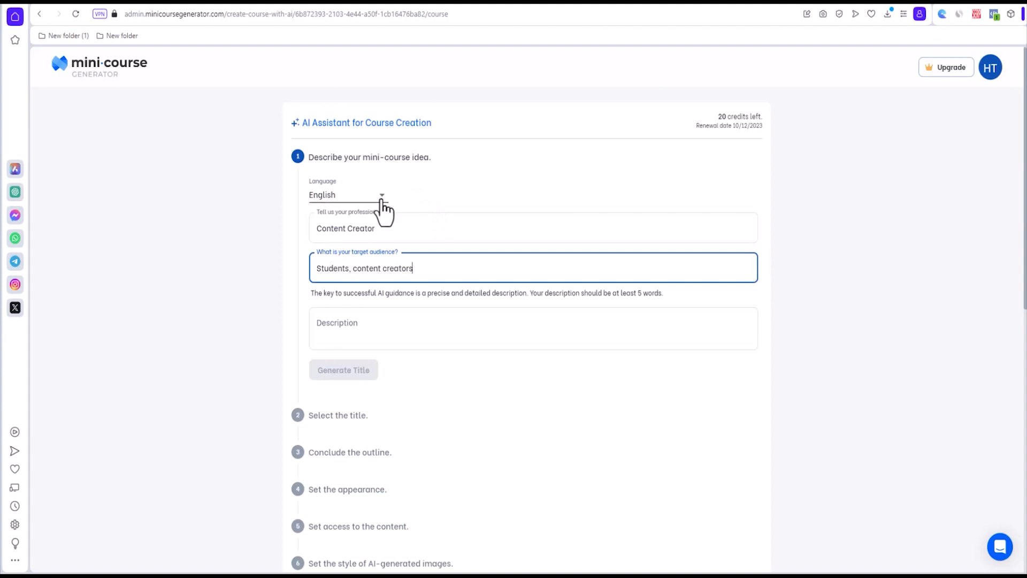
pyautogui.click(385, 327)
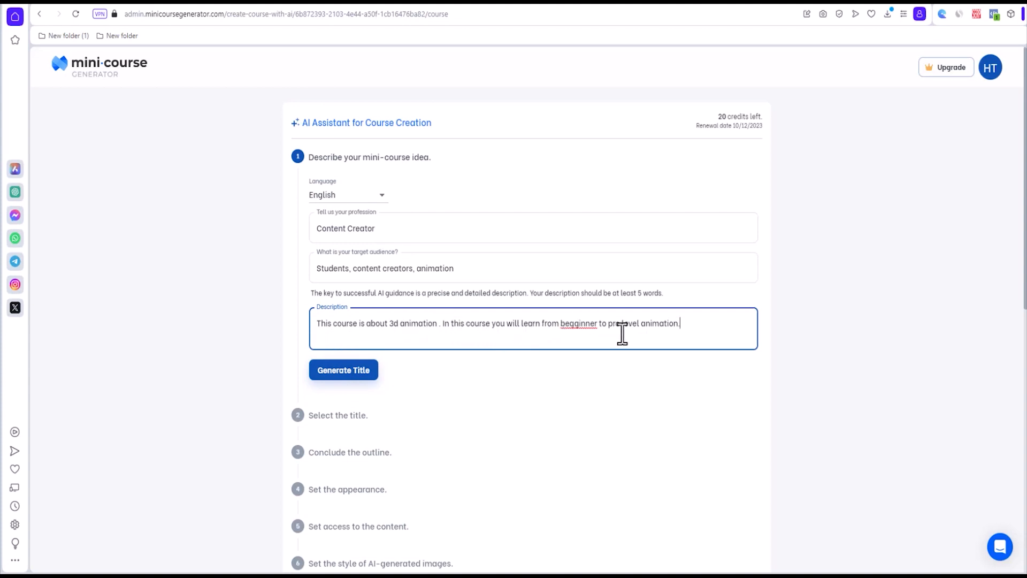
pyautogui.click(364, 379)
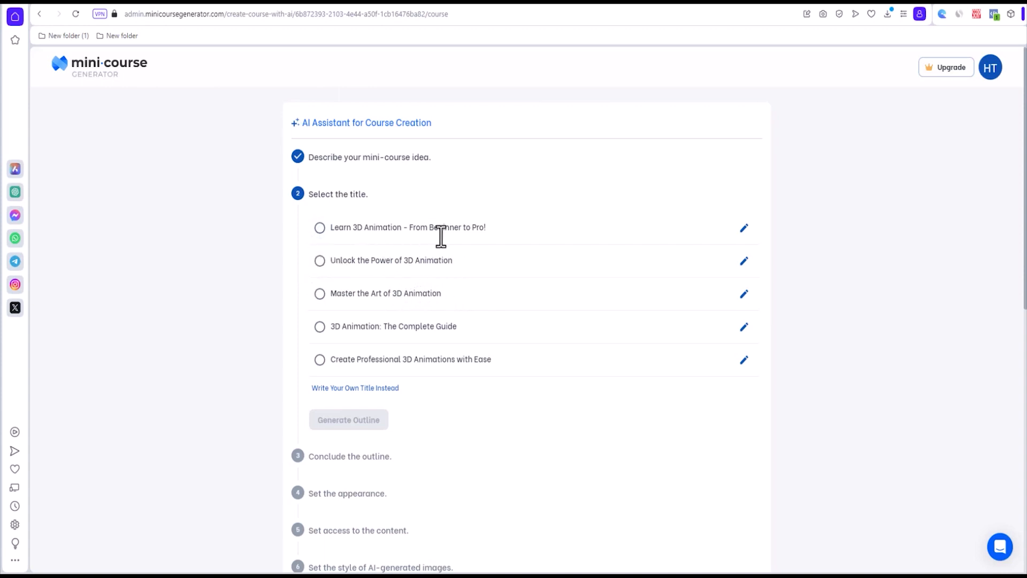
# Choose the title "Learn 3D Animation - From Beginner to Pro!" and generate the course outline
pyautogui.click(319, 228)
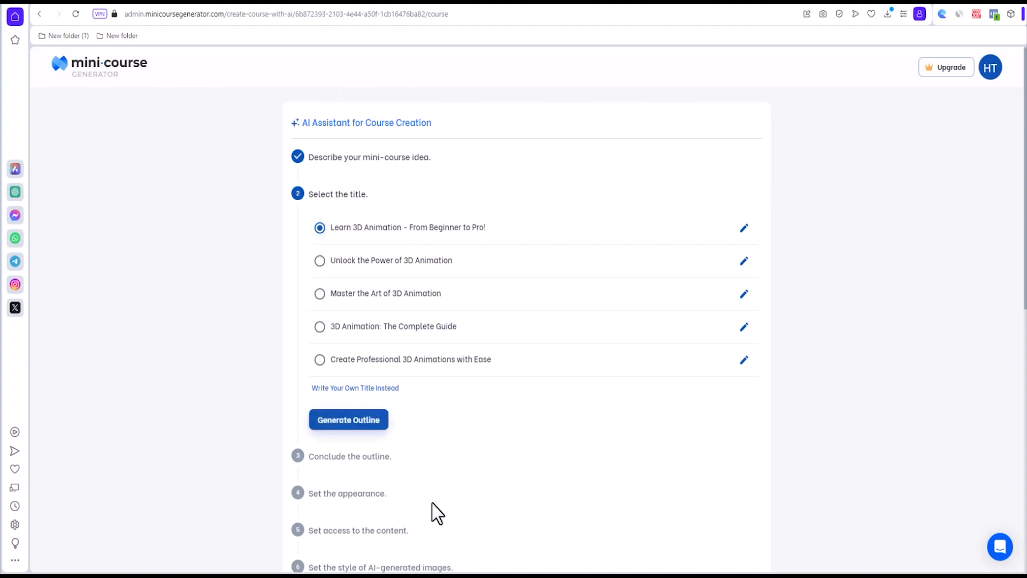
pyautogui.scroll(-3, 467, 460)
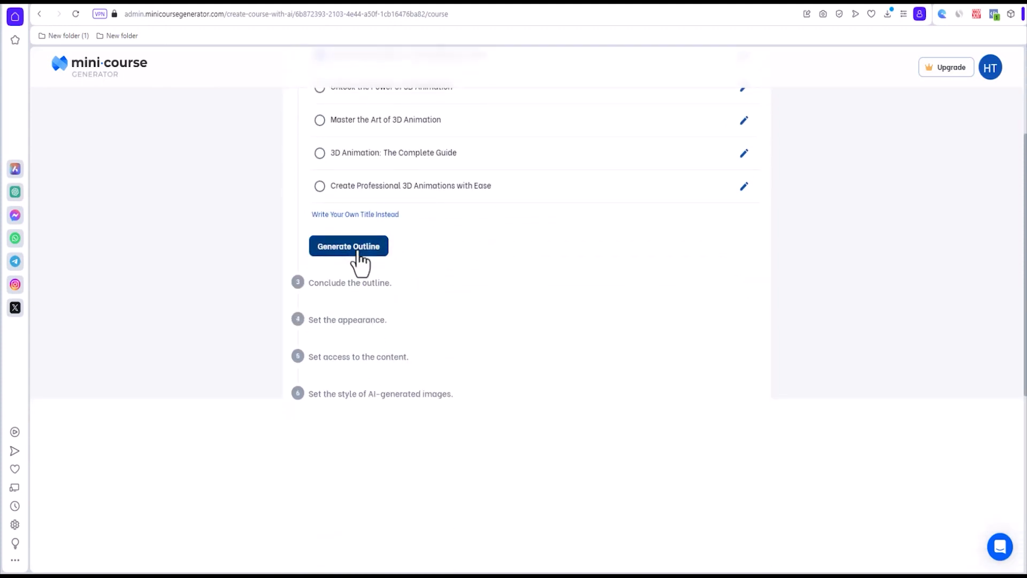
pyautogui.click(360, 262)
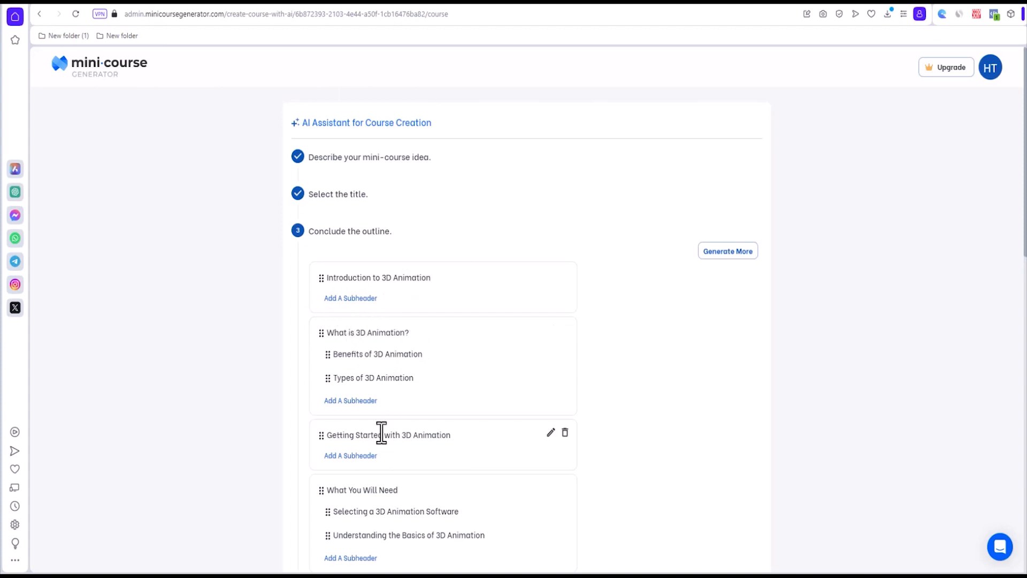
# Review the generated course outline through to the Conclusion header and accept it
pyautogui.scroll(-3, 381, 431)
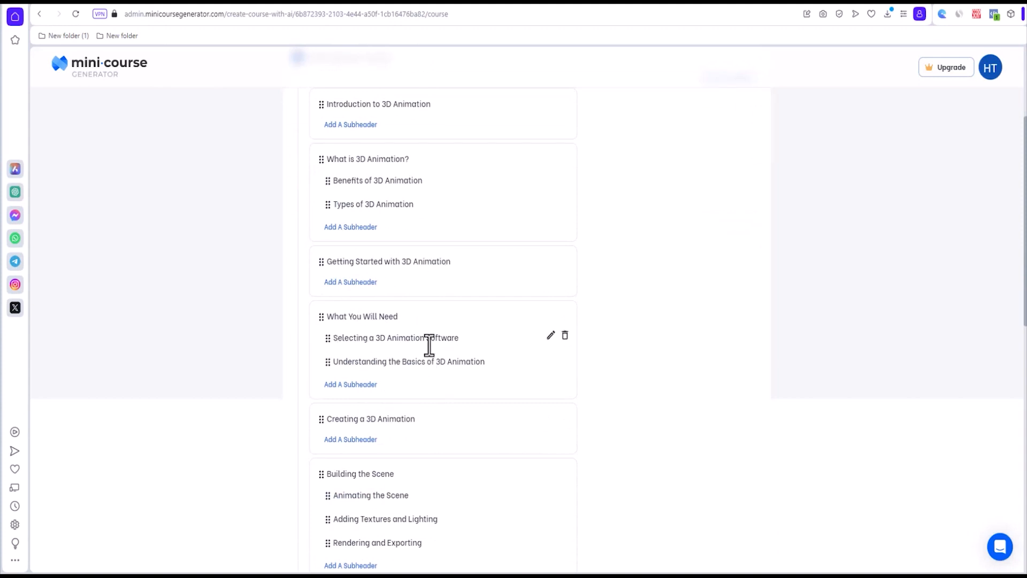
pyautogui.scroll(-4, 454, 440)
pyautogui.scroll(-6, 452, 436)
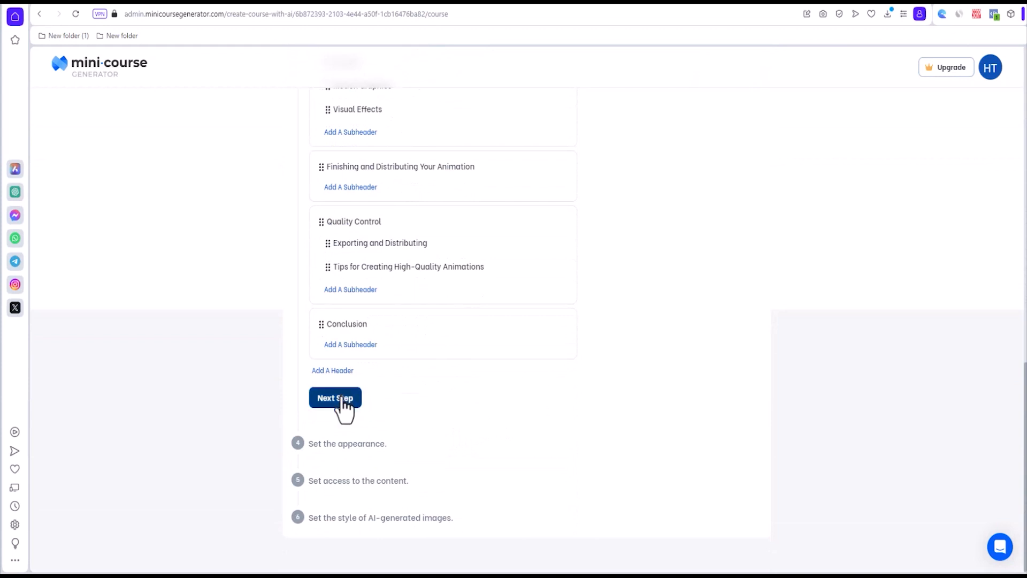
pyautogui.click(342, 400)
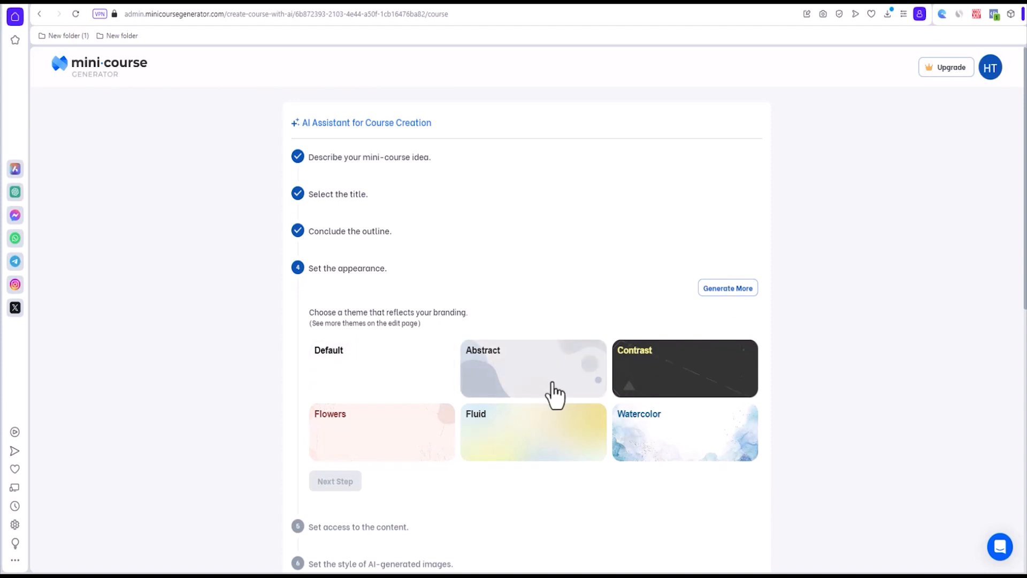
# Set the course appearance to the Contrast theme and leave access open to anyone with no gateway
pyautogui.click(698, 392)
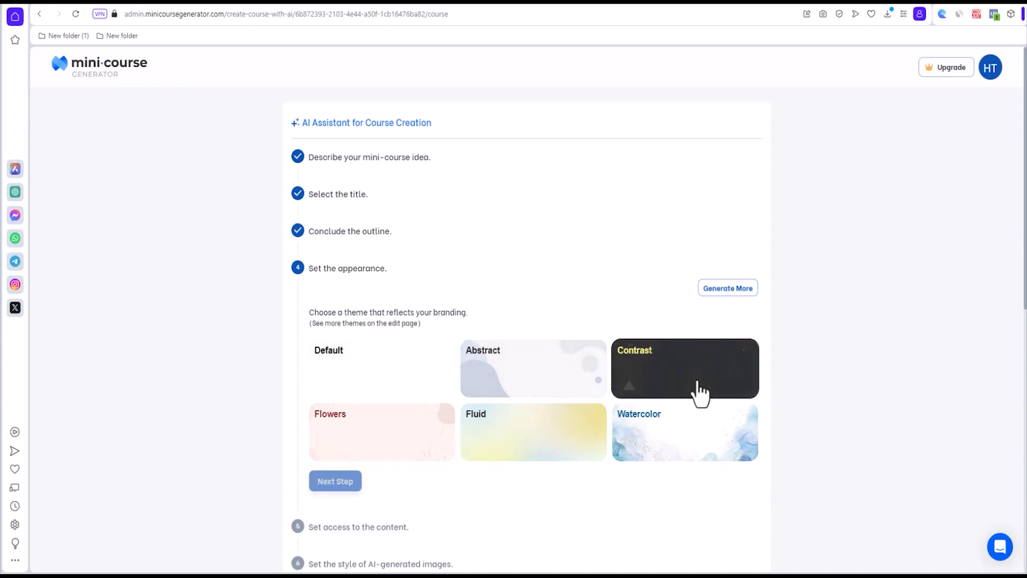
pyautogui.click(335, 482)
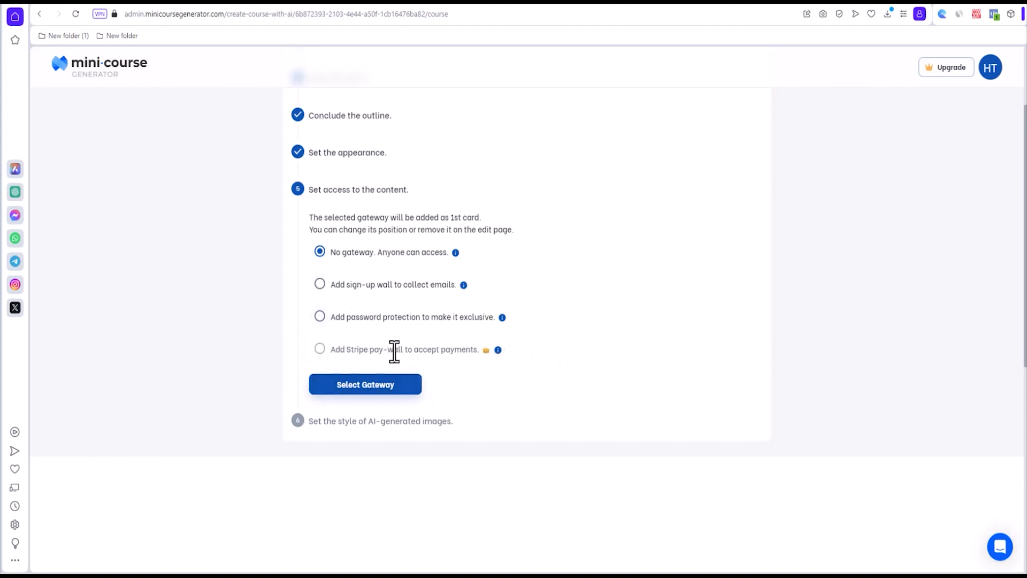
pyautogui.click(378, 394)
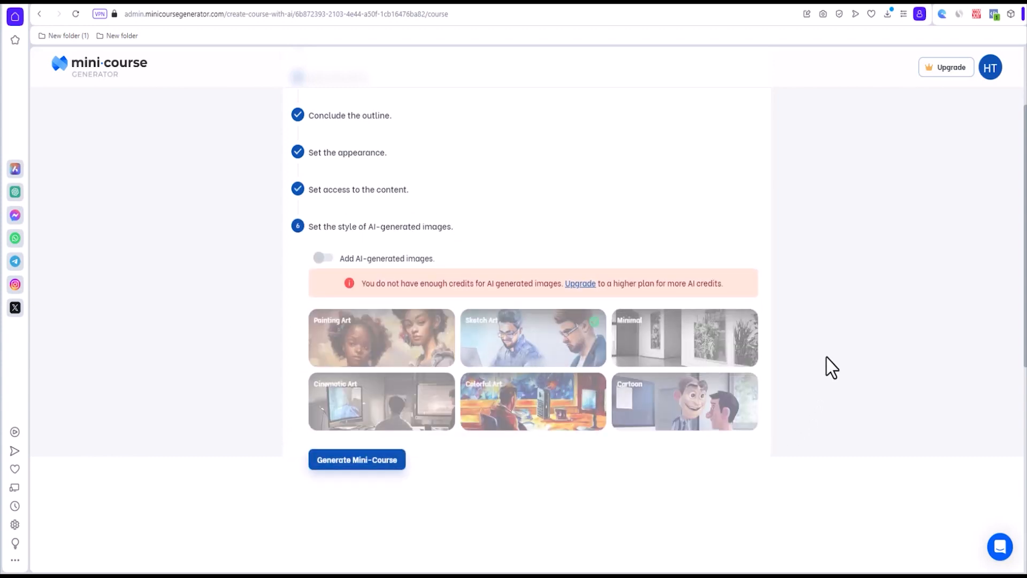
# Generate the mini-course without AI-generated images
pyautogui.scroll(-3, 813, 369)
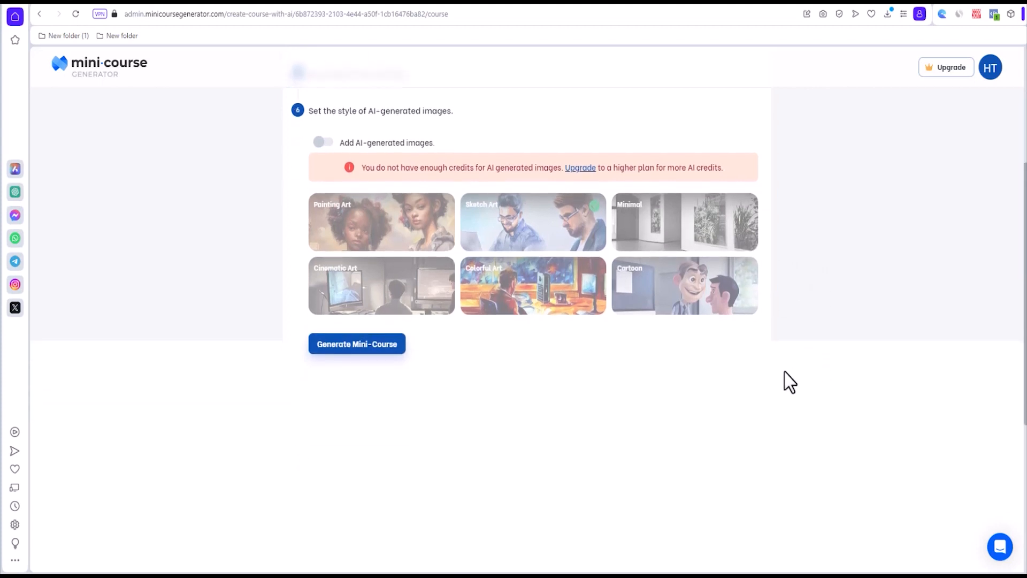
pyautogui.scroll(1, 784, 385)
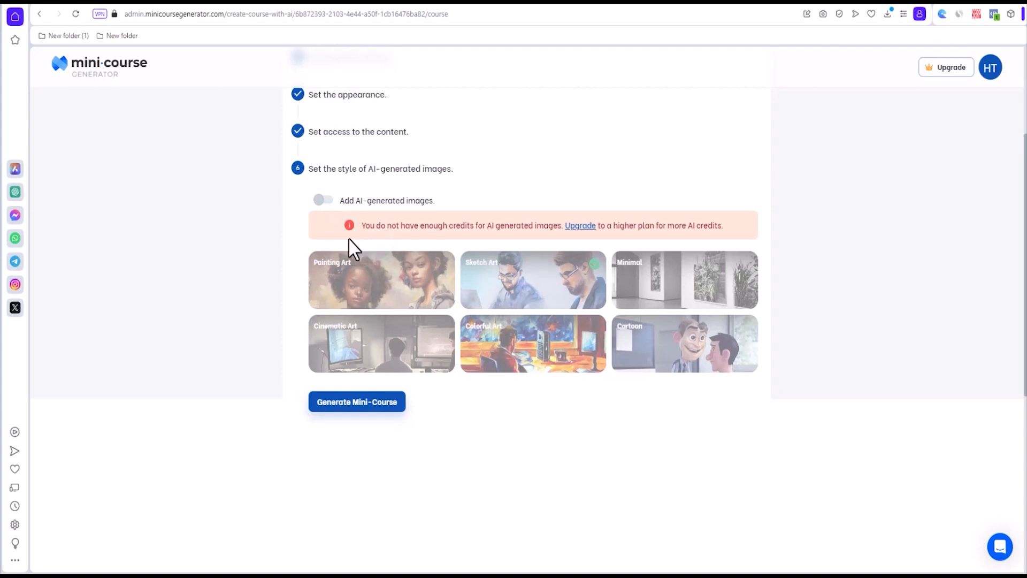
pyautogui.click(361, 405)
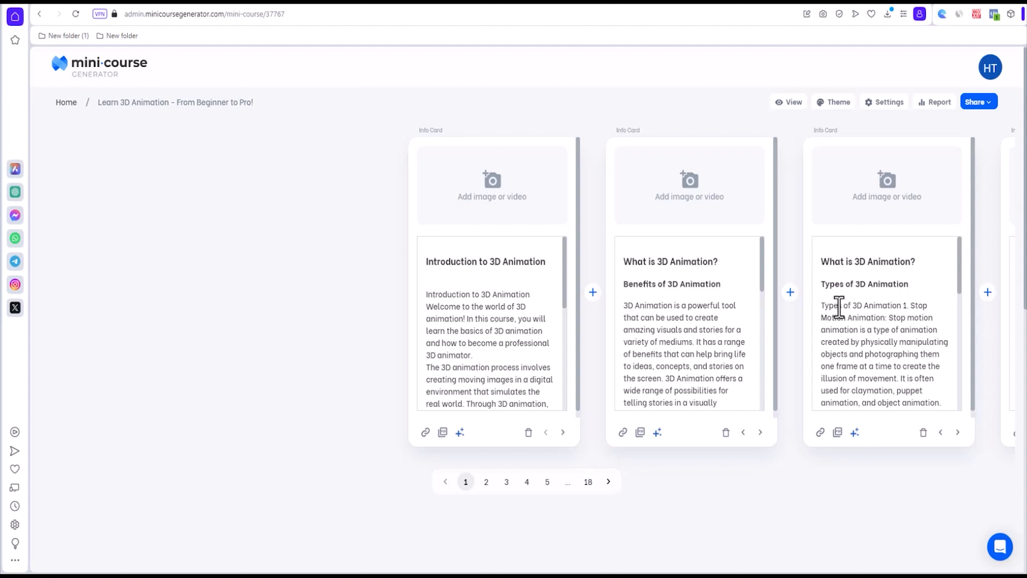
# Add an image from the media gallery to the "Introduction to 3D Animation" card
pyautogui.click(481, 206)
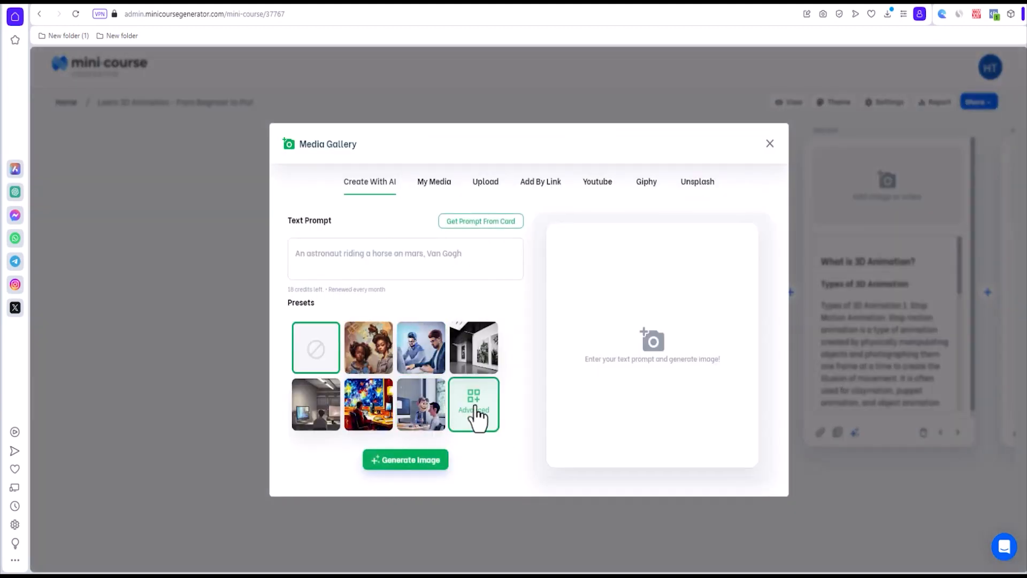
pyautogui.click(429, 415)
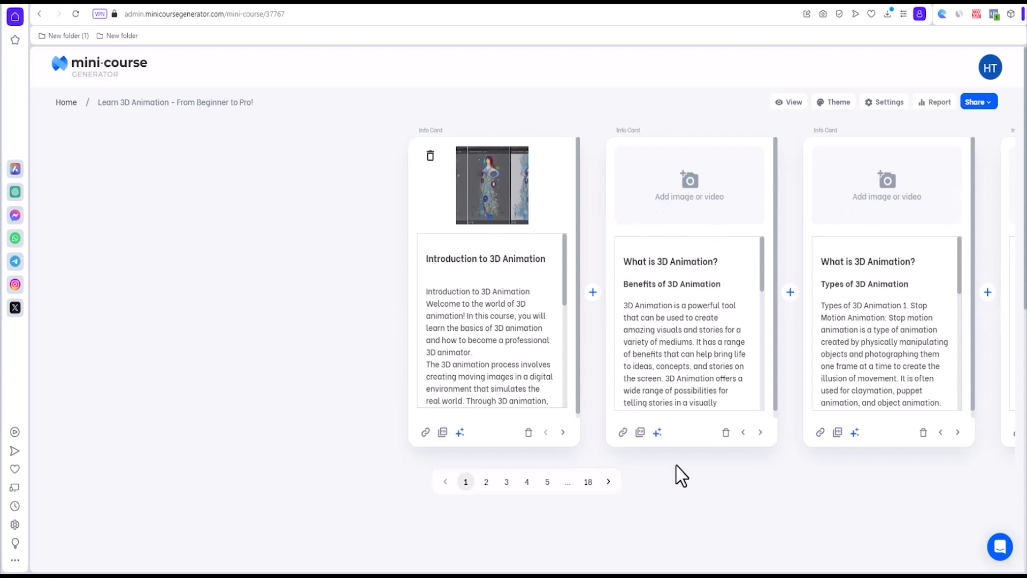
# Look through cards 2 to 4 of the generated course and check its sharing options
pyautogui.click(486, 481)
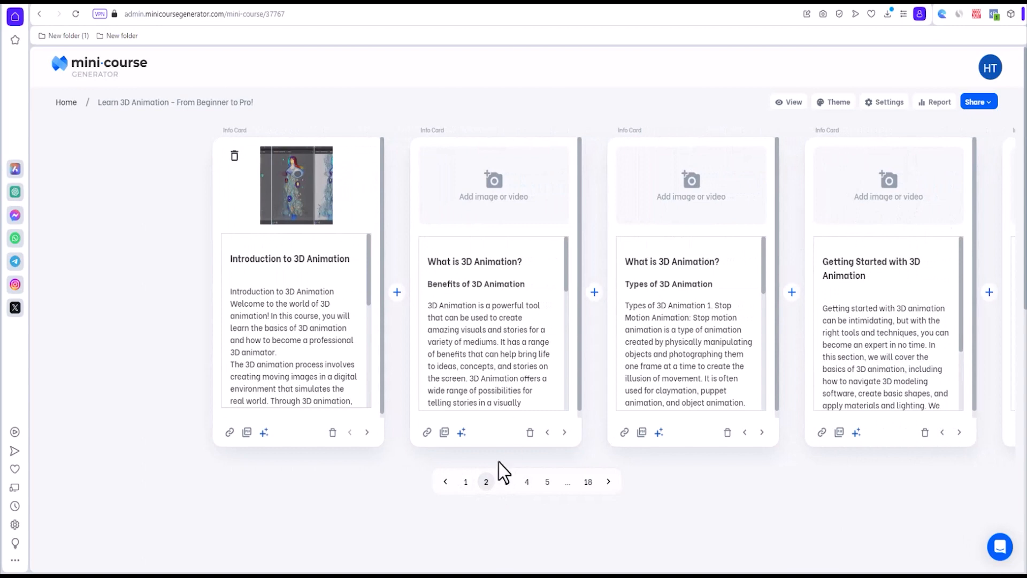
pyautogui.click(507, 482)
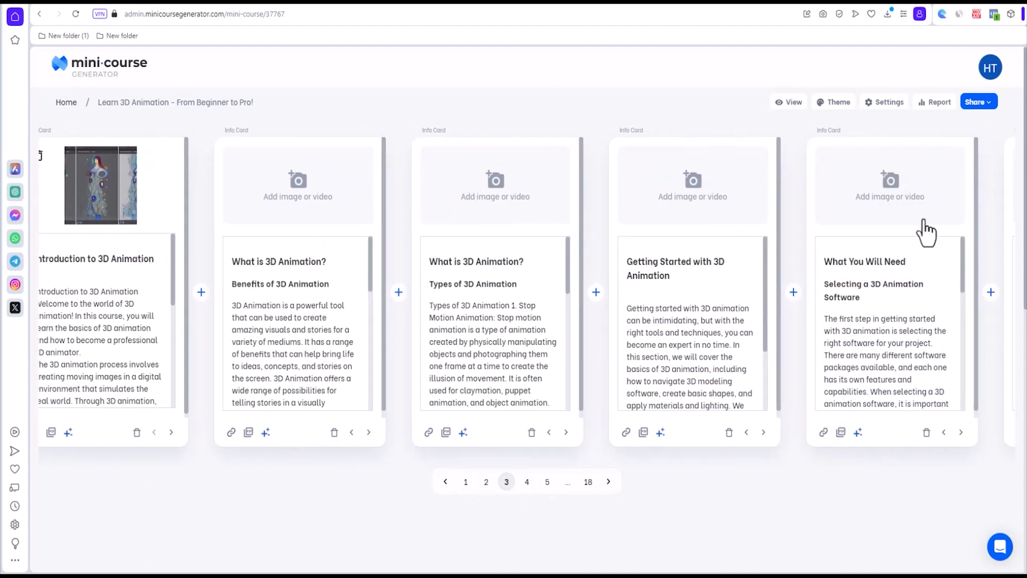
pyautogui.click(527, 482)
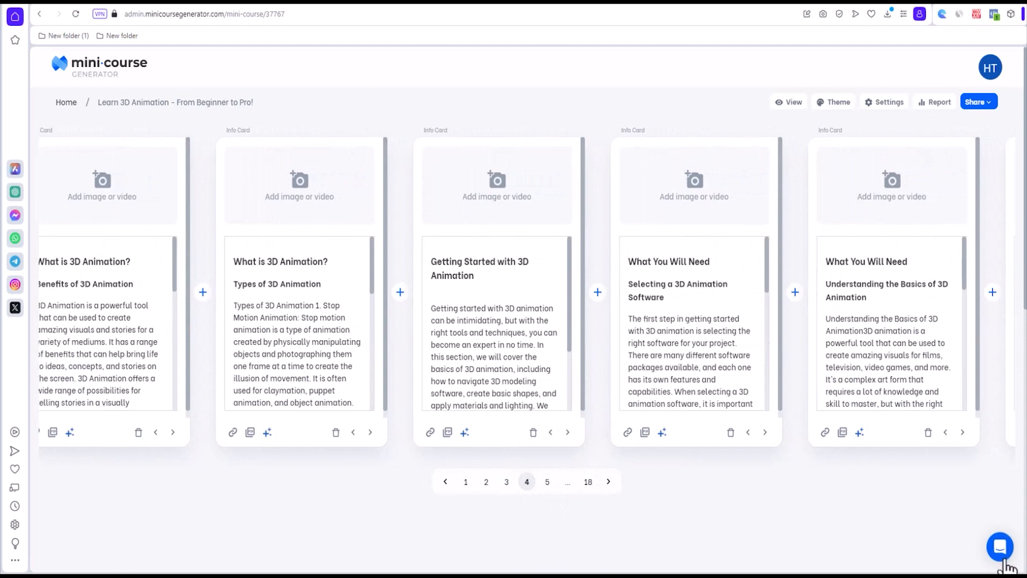
pyautogui.click(976, 105)
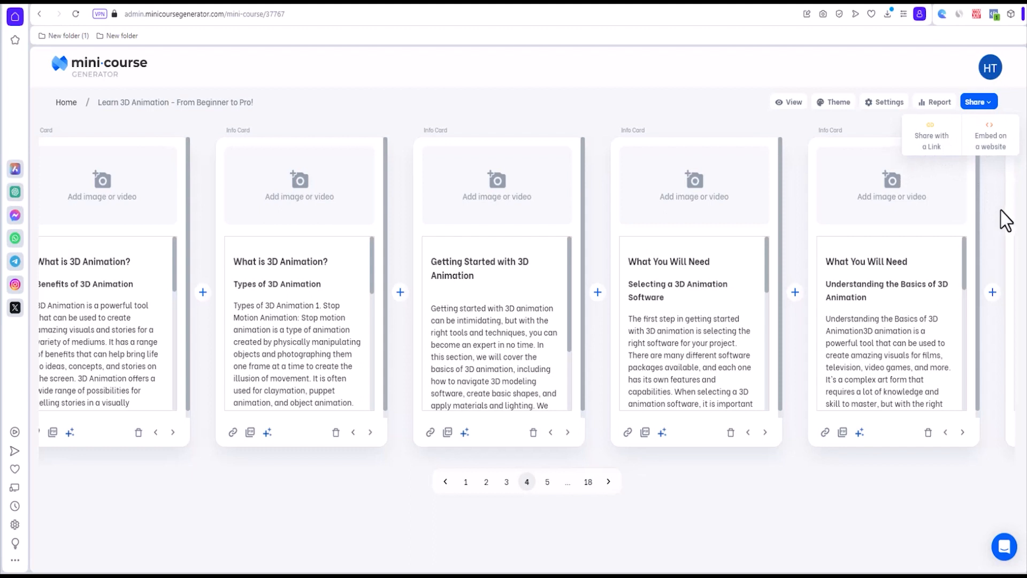
# Preview the course as a learner, start it and read through the "Introduction to 3D Animation" card
pyautogui.click(789, 101)
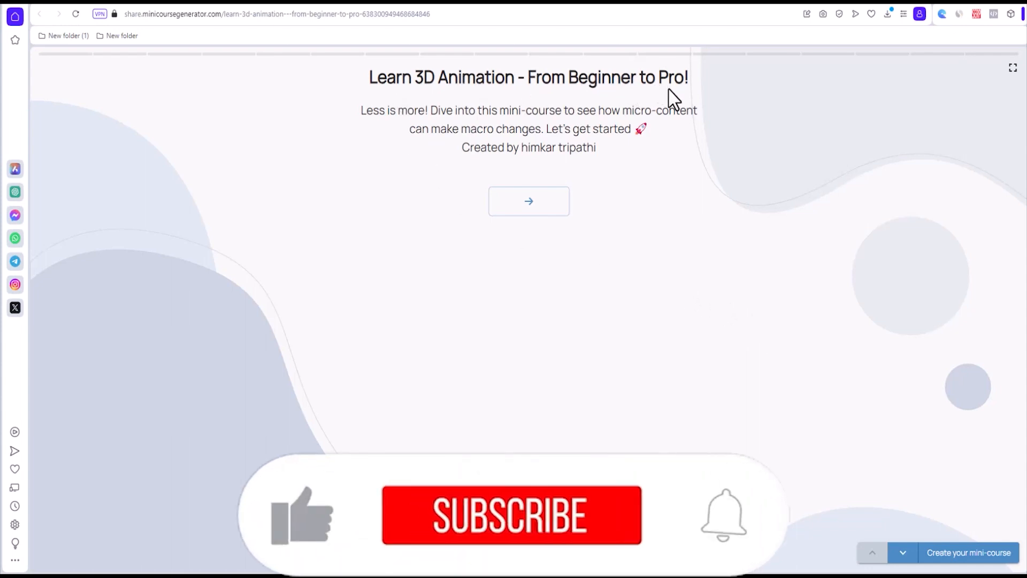
pyautogui.click(535, 206)
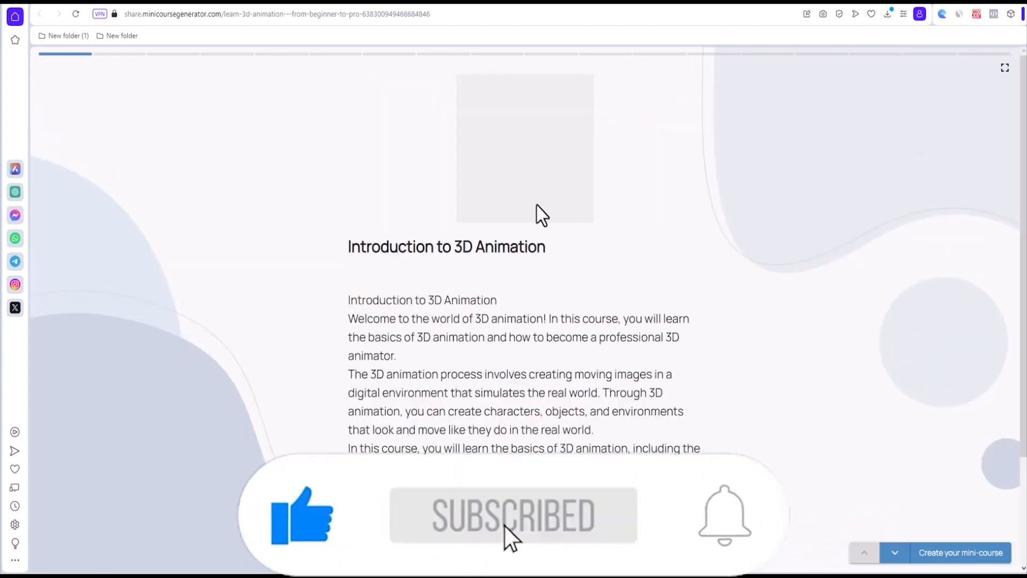
pyautogui.scroll(-3, 727, 315)
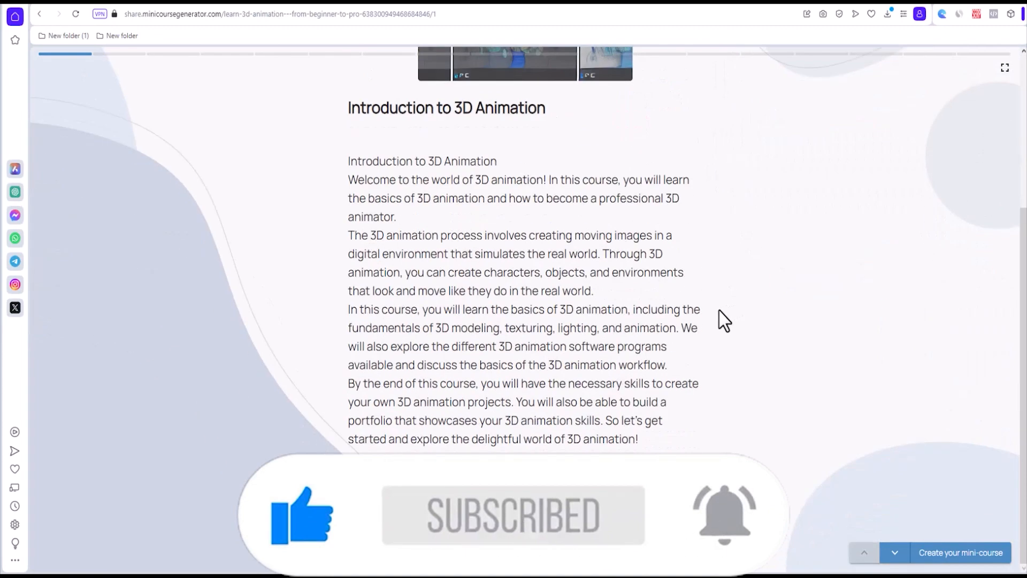